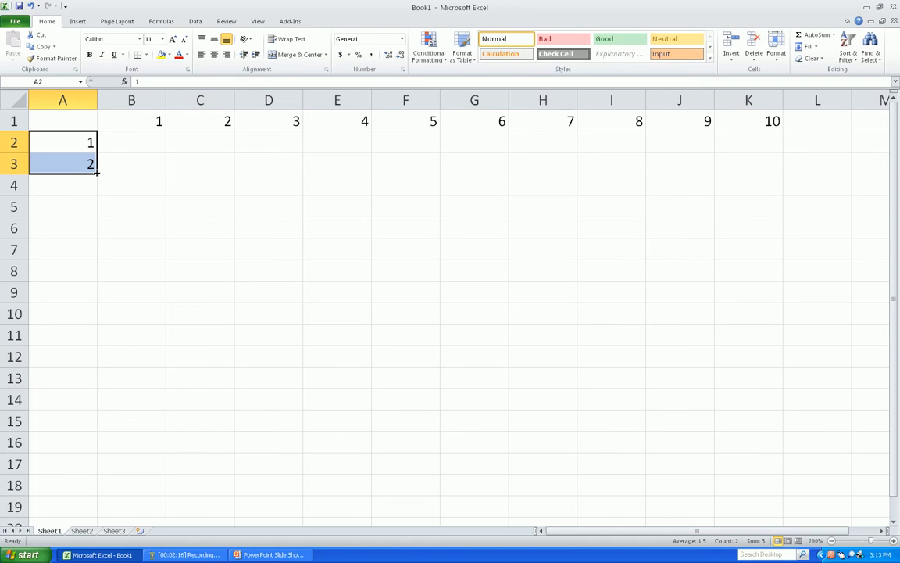
Continue the number series in column A to 10 in A11, and shade headers B1:K1 and A2:A11 light red
{"action": "left_click_drag", "start_coordinate": [97, 173], "coordinate": [101, 354]}
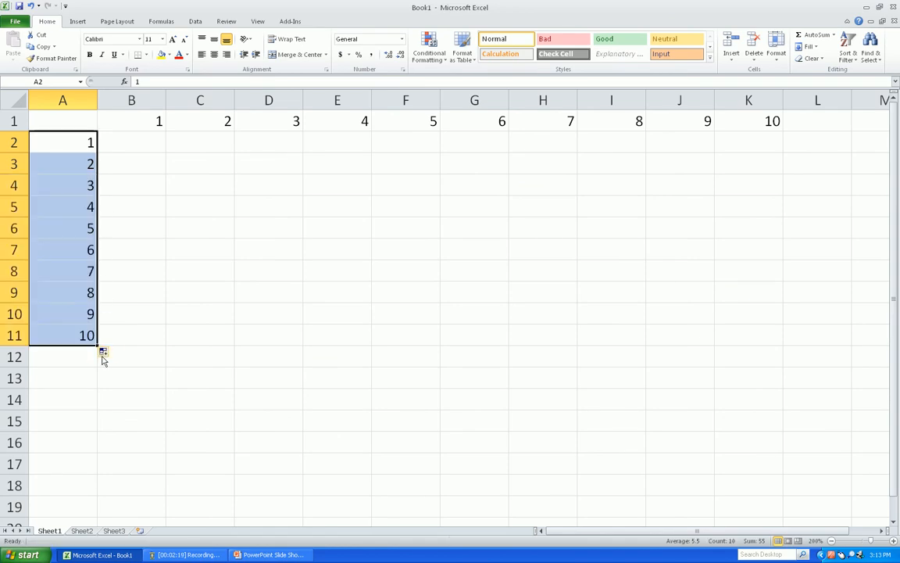
{"action": "left_click", "coordinate": [158, 124]}
{"action": "left_click_drag", "start_coordinate": [159, 123], "coordinate": [759, 124]}
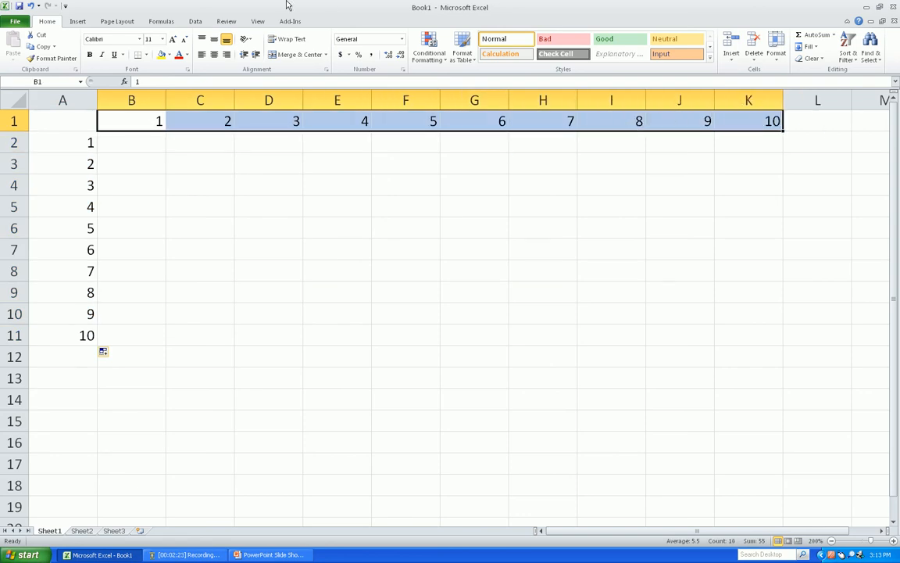
{"action": "left_click", "coordinate": [167, 54]}
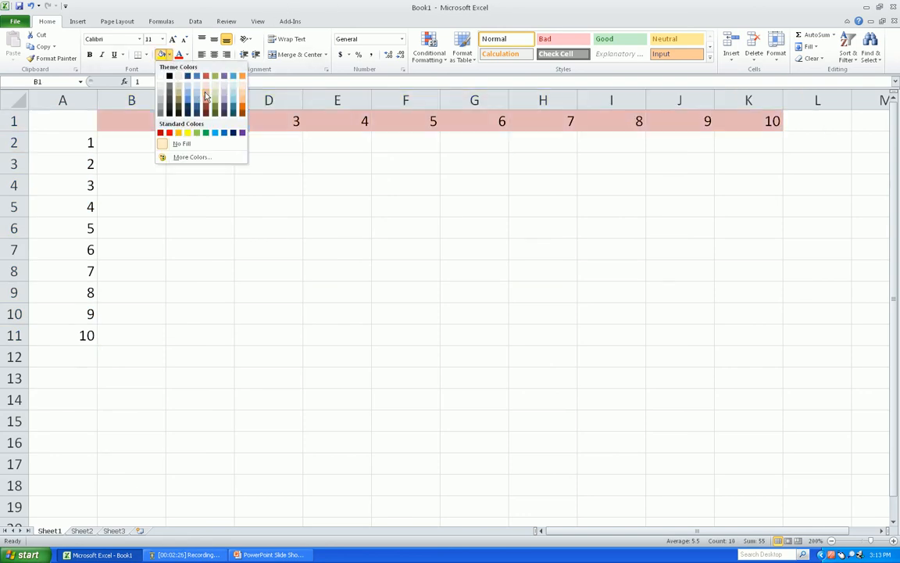
{"action": "left_click", "coordinate": [207, 93]}
{"action": "left_click_drag", "start_coordinate": [80, 142], "coordinate": [80, 331]}
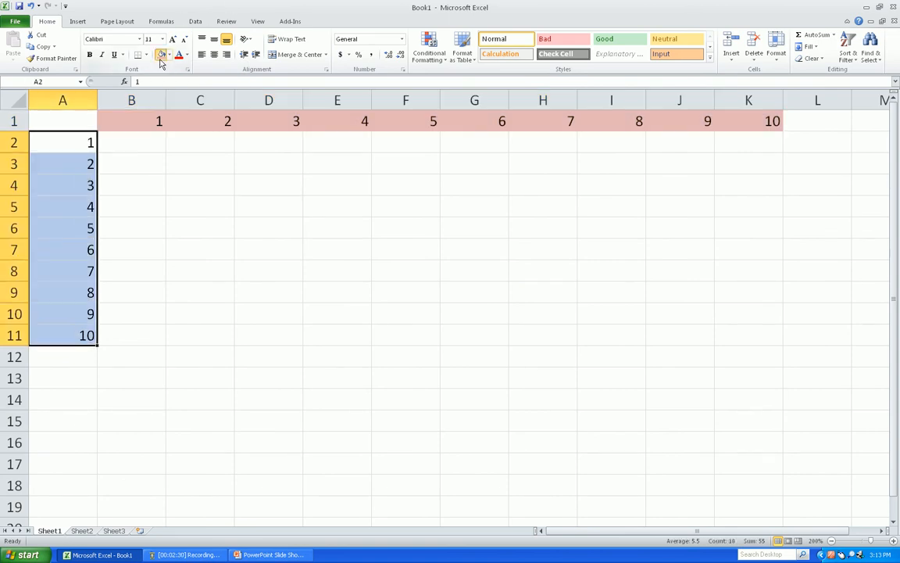
{"action": "left_click", "coordinate": [161, 55]}
Enter the formula =A2*B1 in cell B2 to multiply the row header by the column header
{"action": "left_click", "coordinate": [153, 143]}
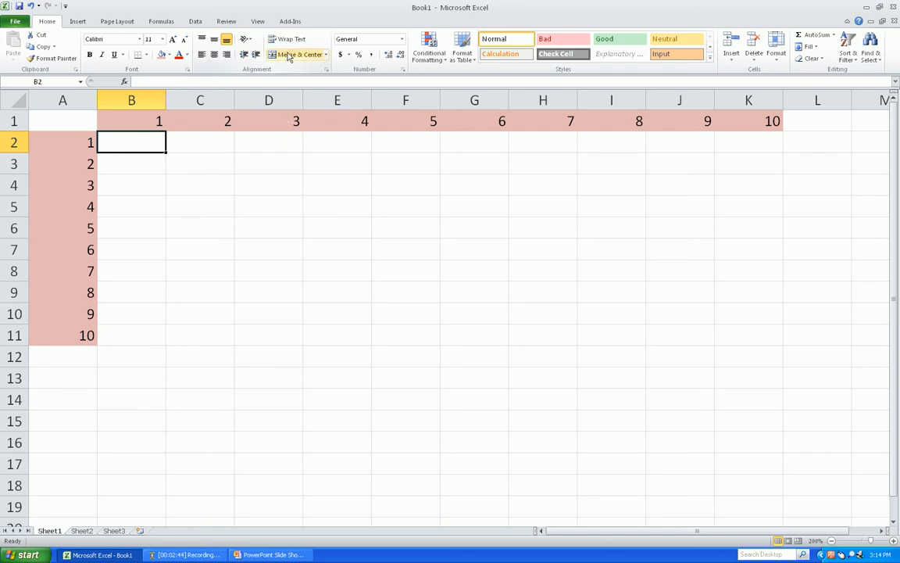
{"action": "type", "text": "="}
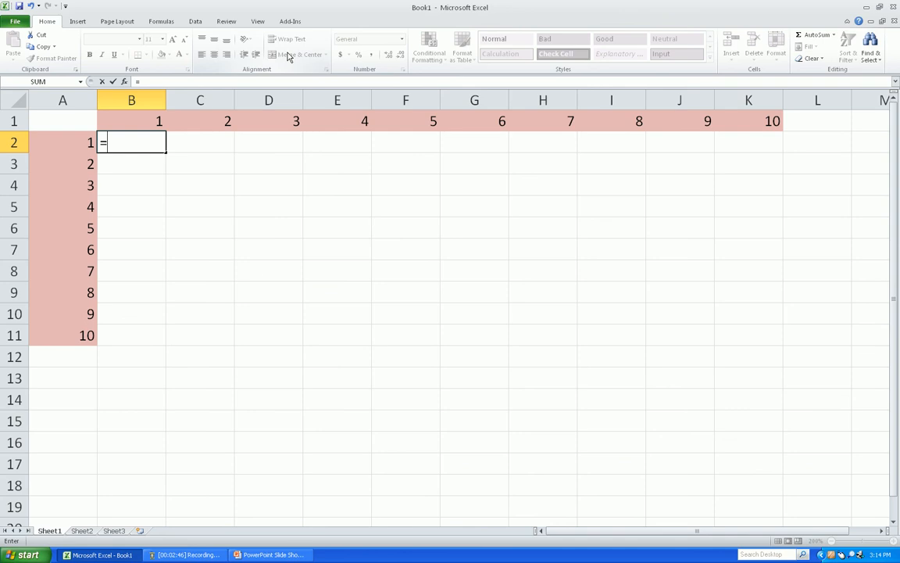
{"action": "left_click", "coordinate": [67, 142]}
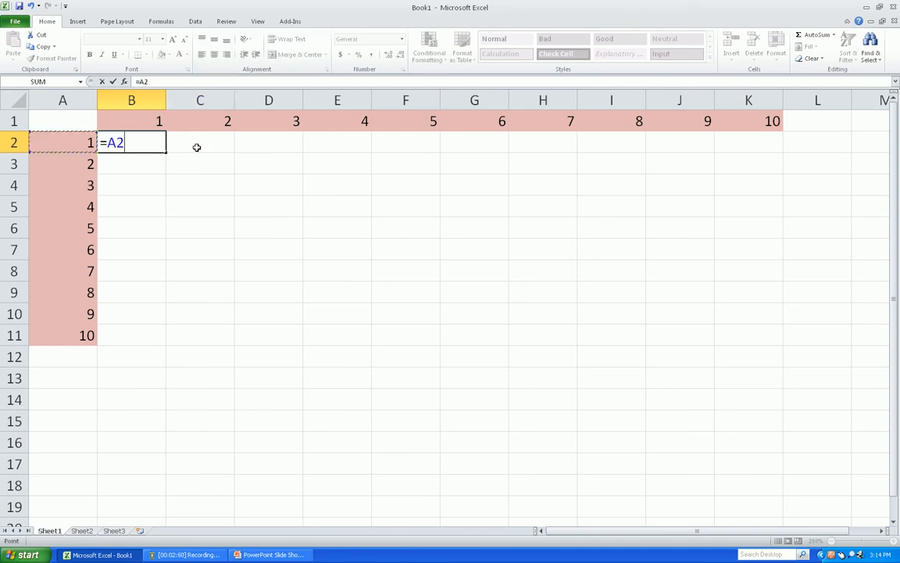
{"action": "type", "text": "*"}
{"action": "left_click", "coordinate": [141, 116]}
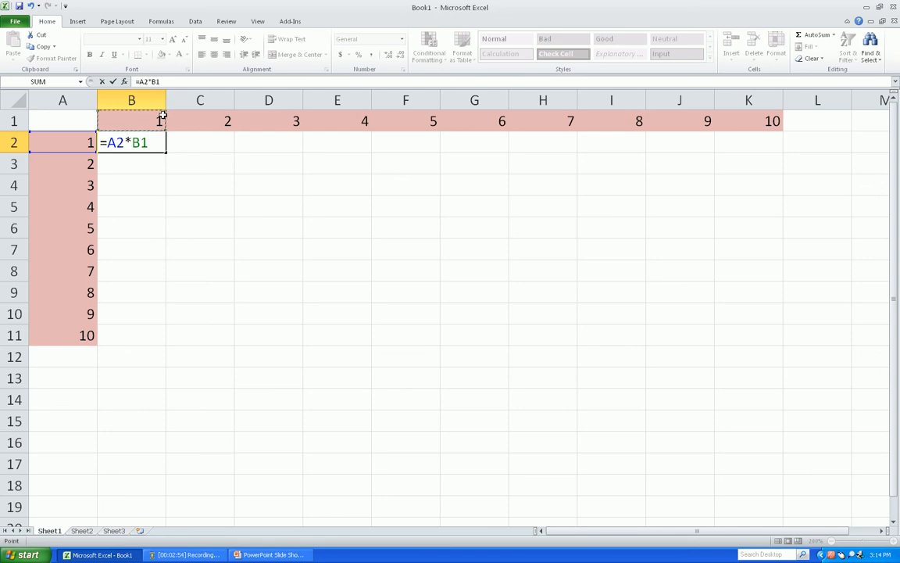
{"action": "key", "text": "Return"}
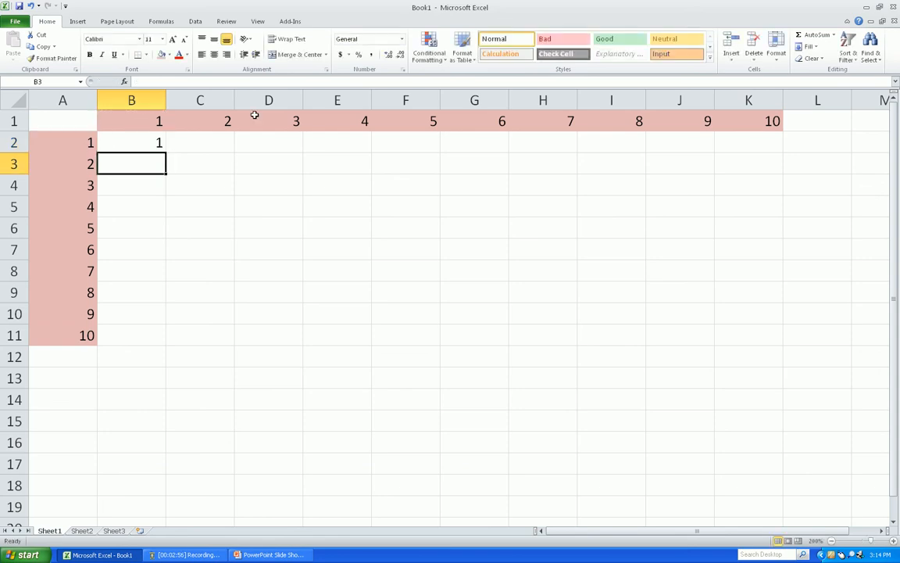
{"action": "key", "text": "Up"}
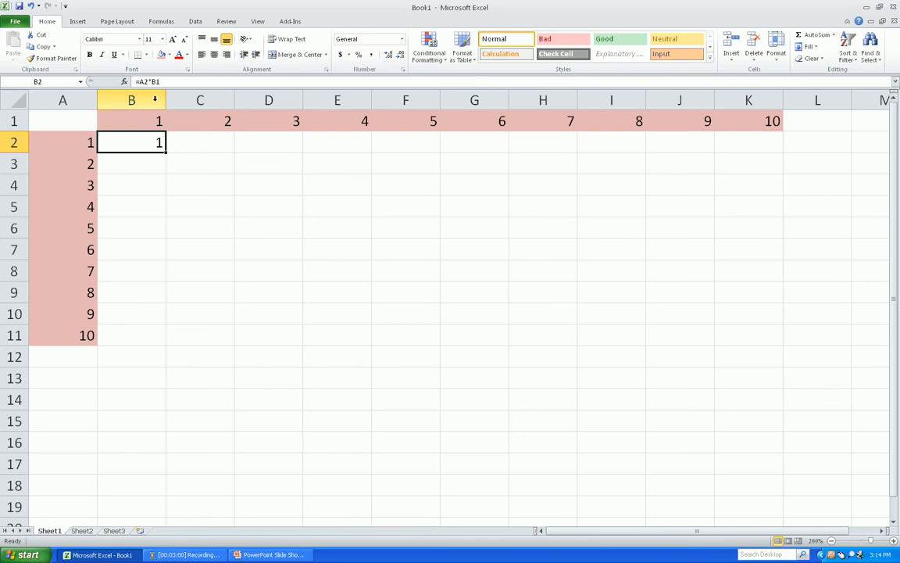
Check the references of the formula in B2, and fill it across and down the grid to K11
{"action": "key", "text": "ctrl+grave"}
{"action": "key", "text": "ctrl+grave"}
{"action": "key", "text": "F2"}
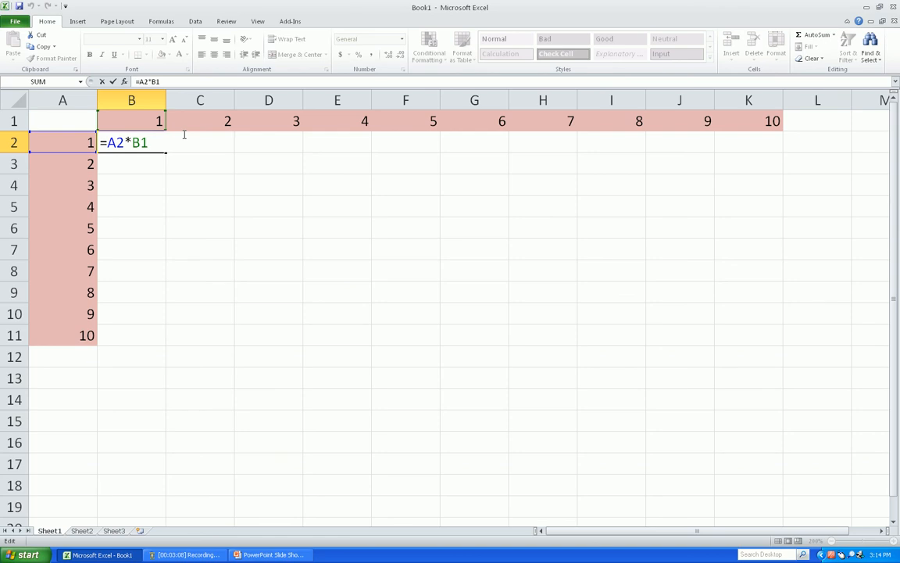
{"action": "key", "text": "Return"}
{"action": "key", "text": "Up"}
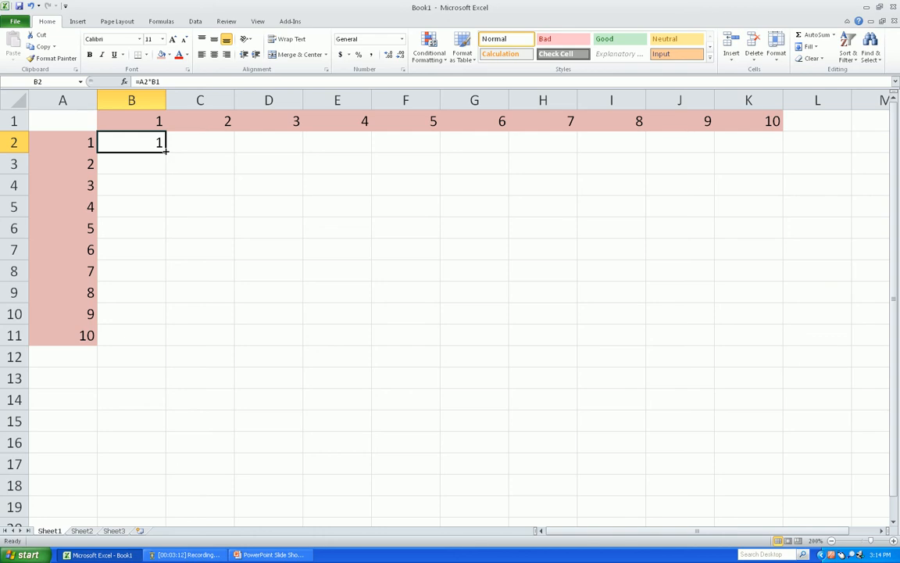
{"action": "left_click_drag", "start_coordinate": [166, 151], "coordinate": [784, 346]}
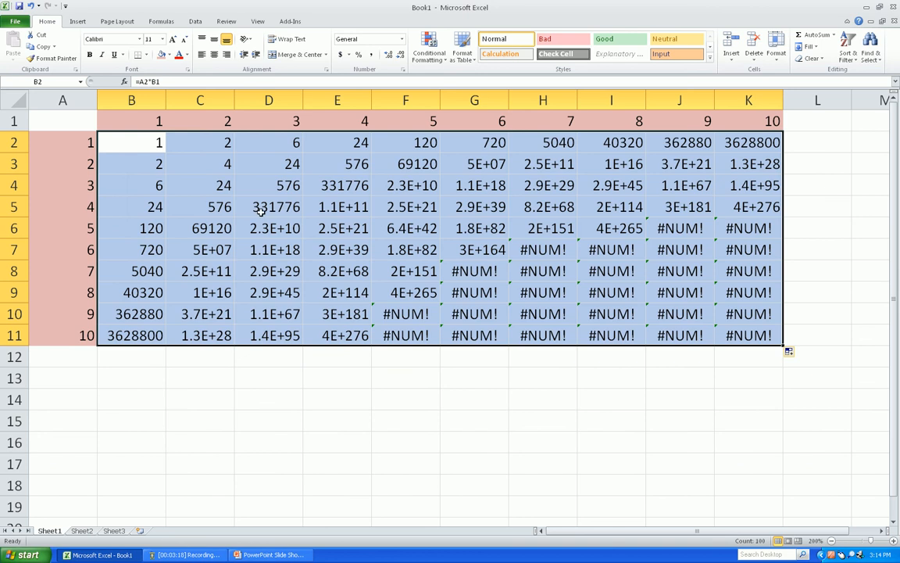
Make the row-header reference in B2 absolute so the formula reads =$A$2*B1
{"action": "left_click", "coordinate": [143, 139]}
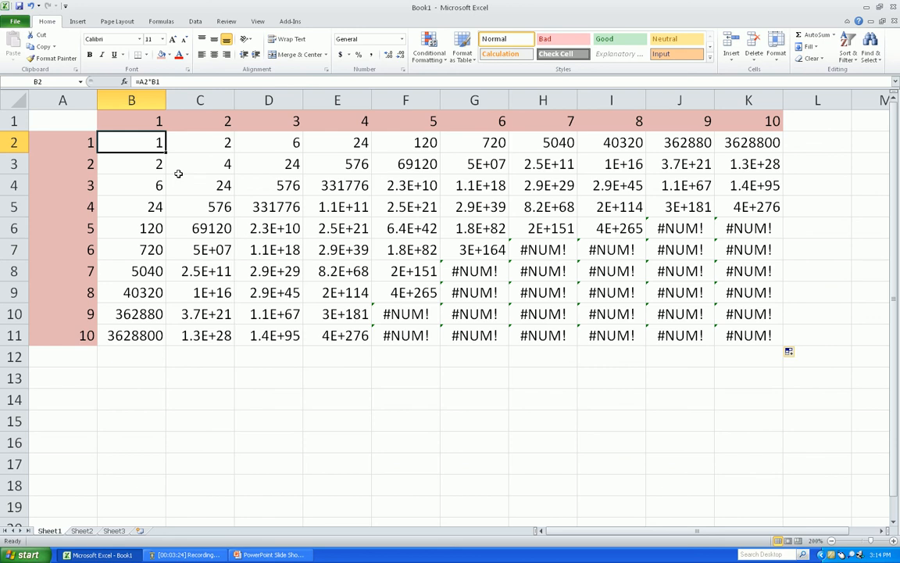
{"action": "key", "text": "F2"}
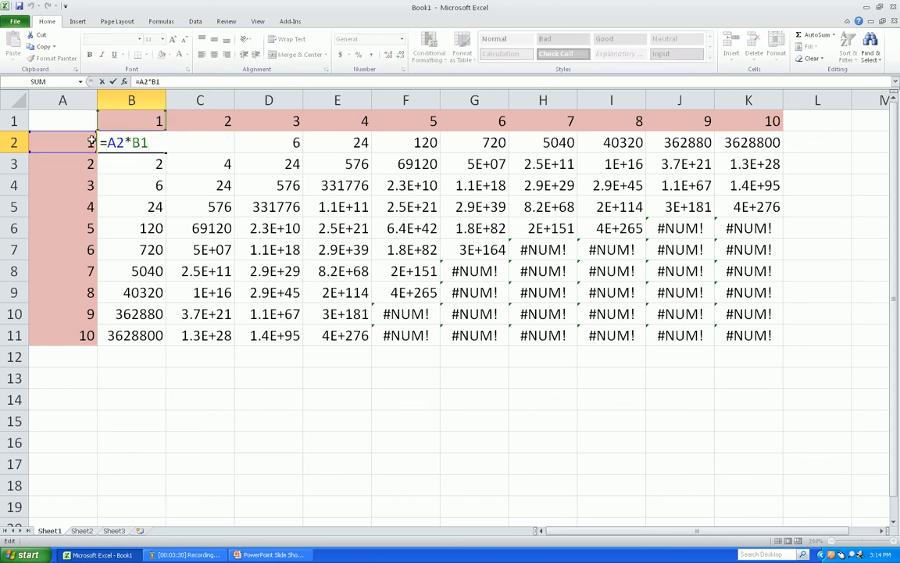
{"action": "left_click", "coordinate": [117, 142]}
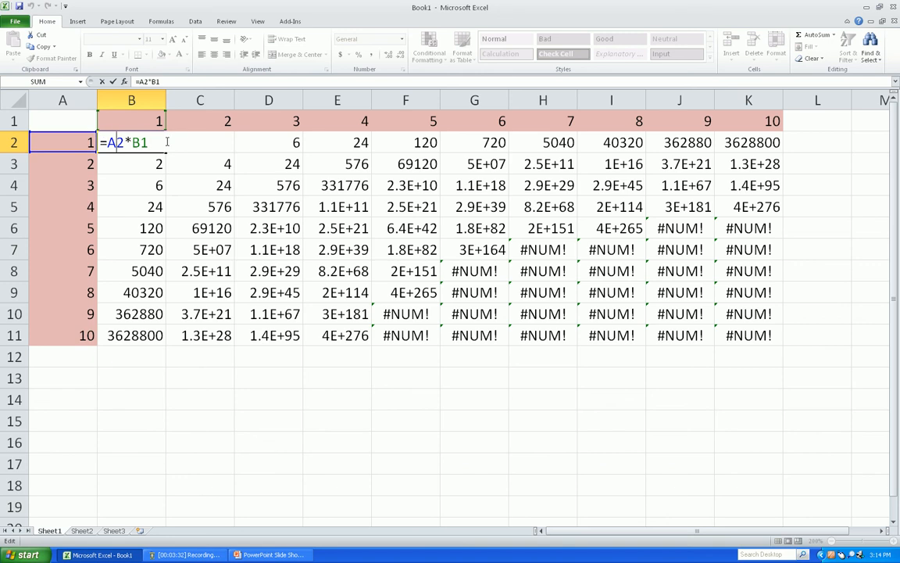
{"action": "key", "text": "F4"}
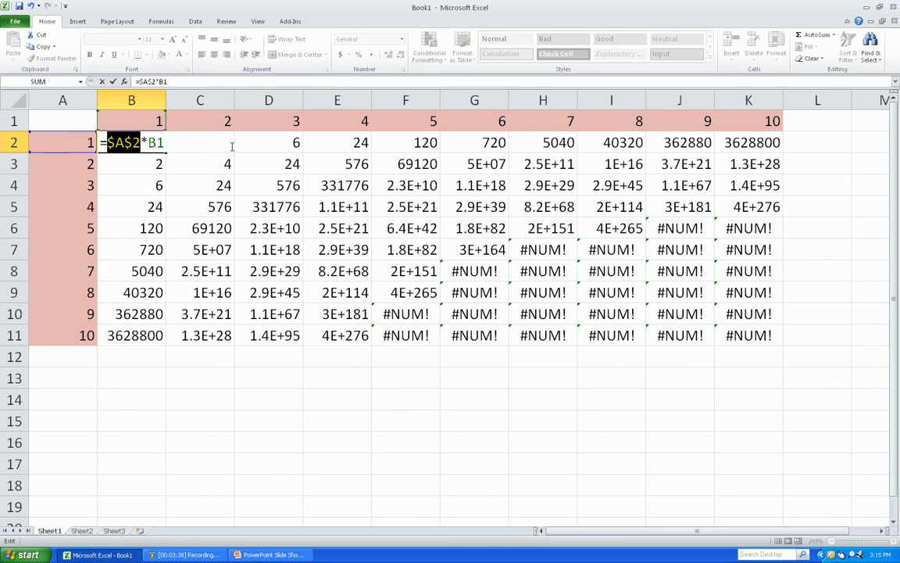
{"action": "key", "text": "Return"}
{"action": "key", "text": "Up"}
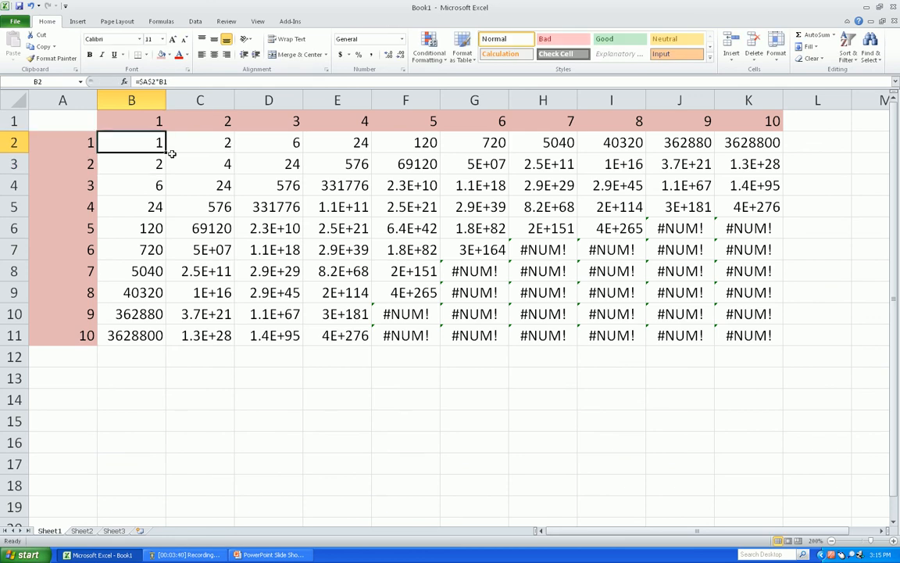
Fill the absolute-reference formula from B2 across to K2 and down to row 11, and inspect the copy in B3
{"action": "left_click_drag", "start_coordinate": [165, 153], "coordinate": [766, 139]}
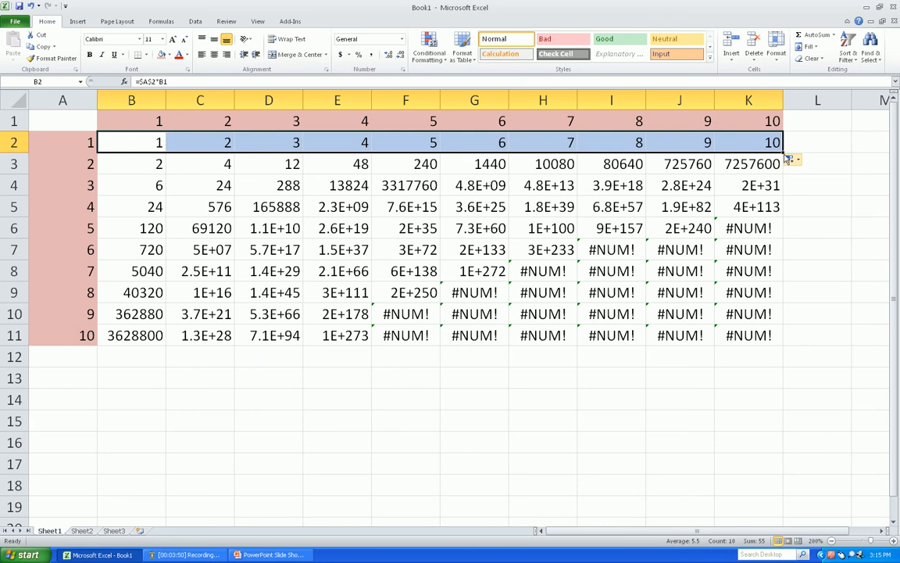
{"action": "left_click_drag", "start_coordinate": [782, 153], "coordinate": [777, 344]}
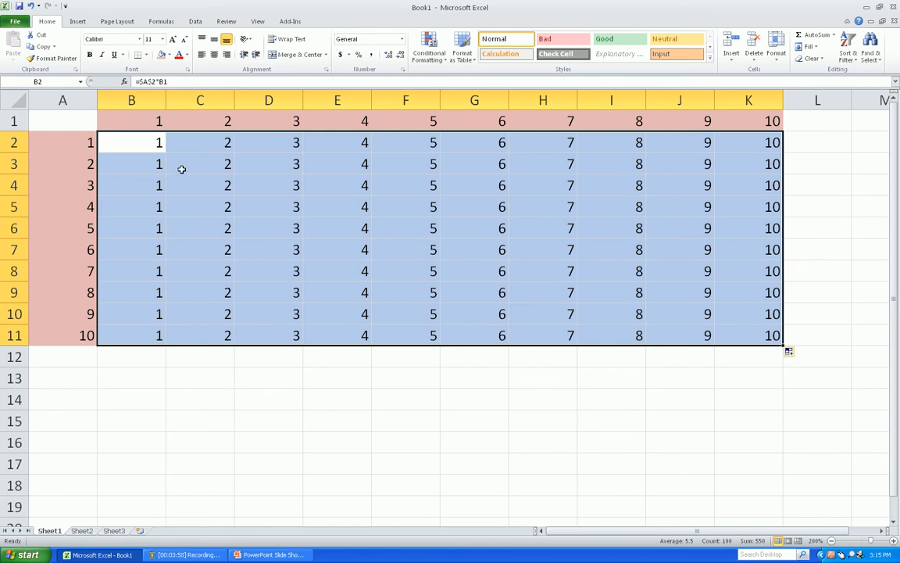
{"action": "left_click", "coordinate": [156, 163]}
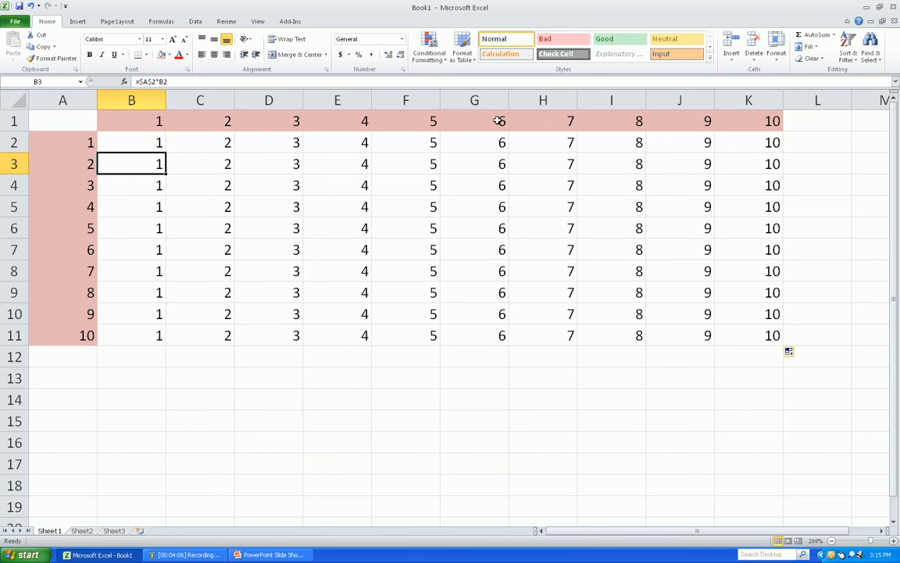
{"action": "left_click", "coordinate": [149, 124]}
{"action": "left_click", "coordinate": [154, 141]}
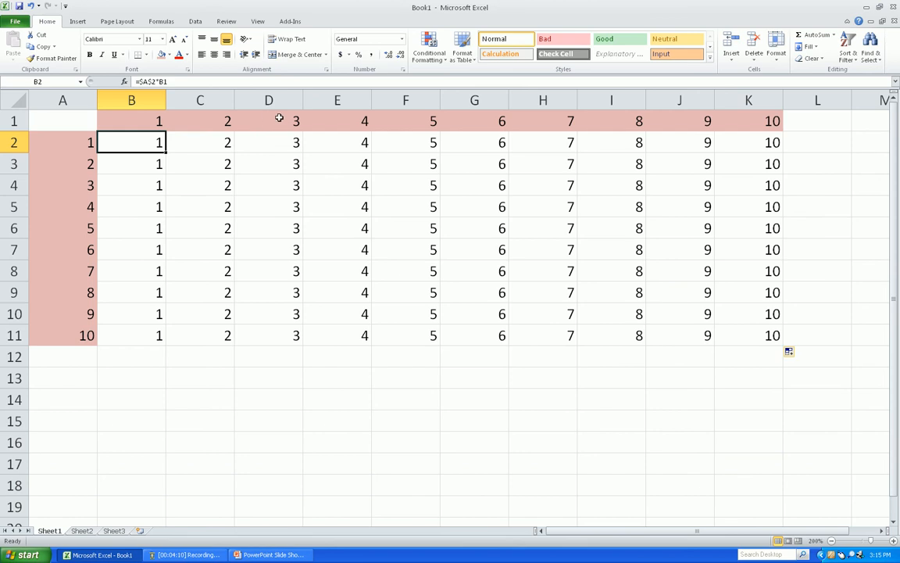
Consult the Cell References slide in PowerPoint, and back in Excel change the B2 formula to =$A2*B1
{"action": "key", "text": "alt+Tab"}
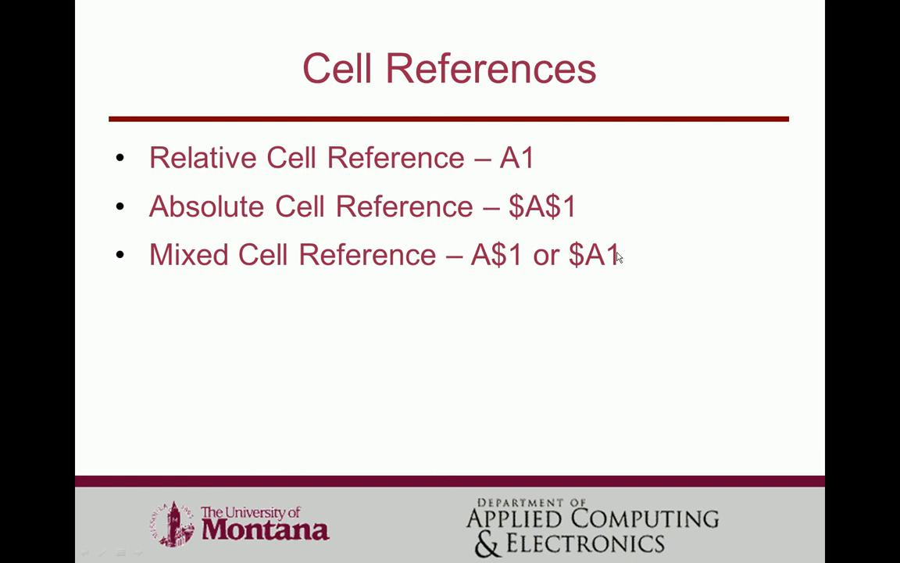
{"action": "key", "text": "alt+Tab"}
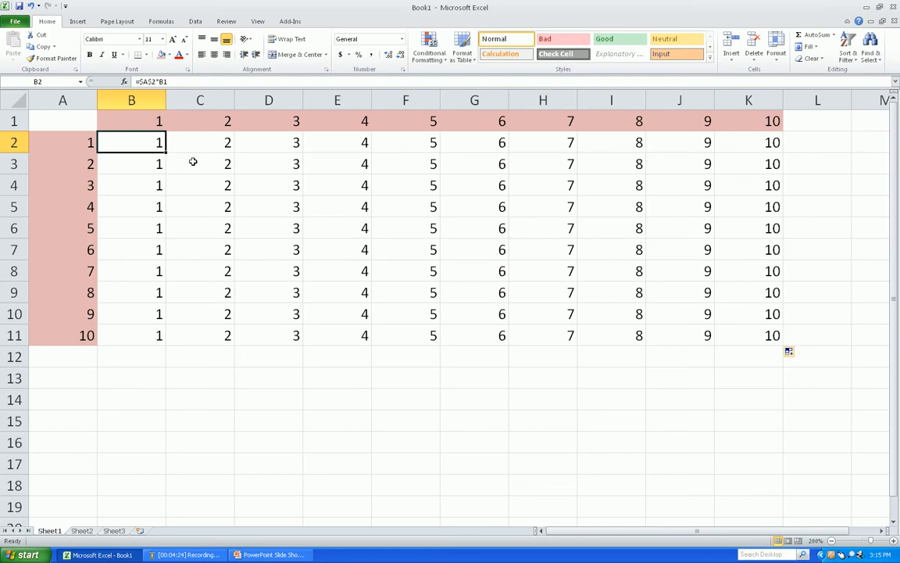
{"action": "key", "text": "F2"}
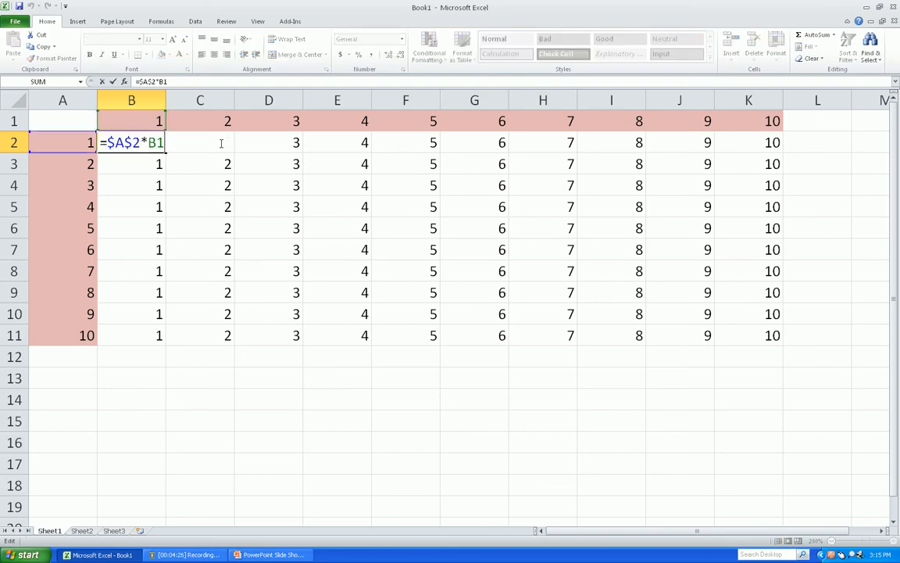
{"action": "key", "text": "Left"}
{"action": "key", "text": "BackSpace"}
{"action": "key", "text": "Return"}
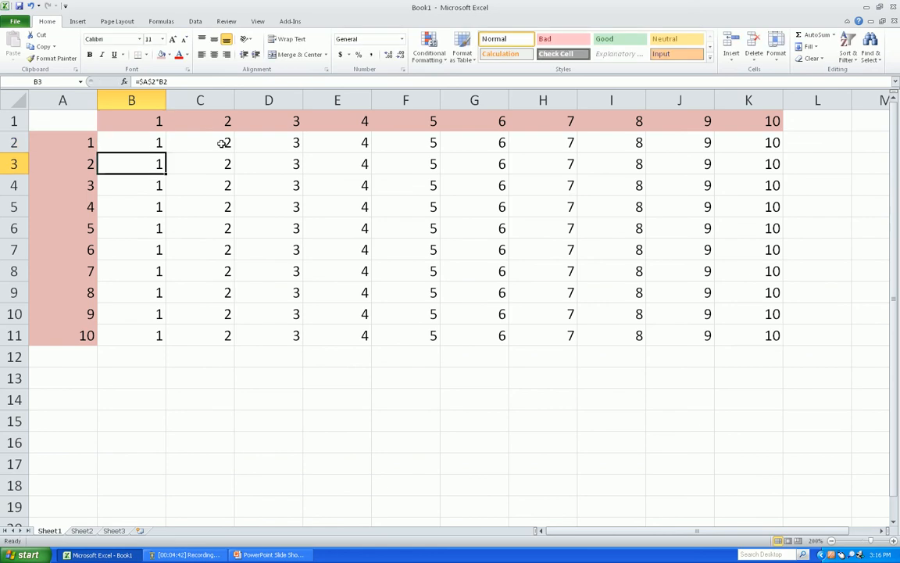
{"action": "key", "text": "Up"}
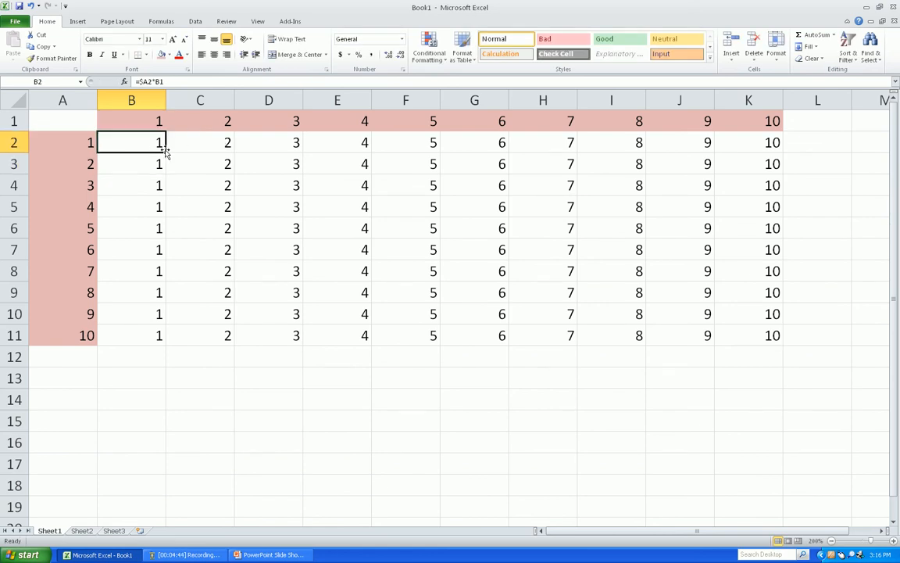
Fill the =$A2*B1 formula from B2 down to B11, and check the header cell B1 it refers to
{"action": "left_click_drag", "start_coordinate": [166, 152], "coordinate": [169, 349]}
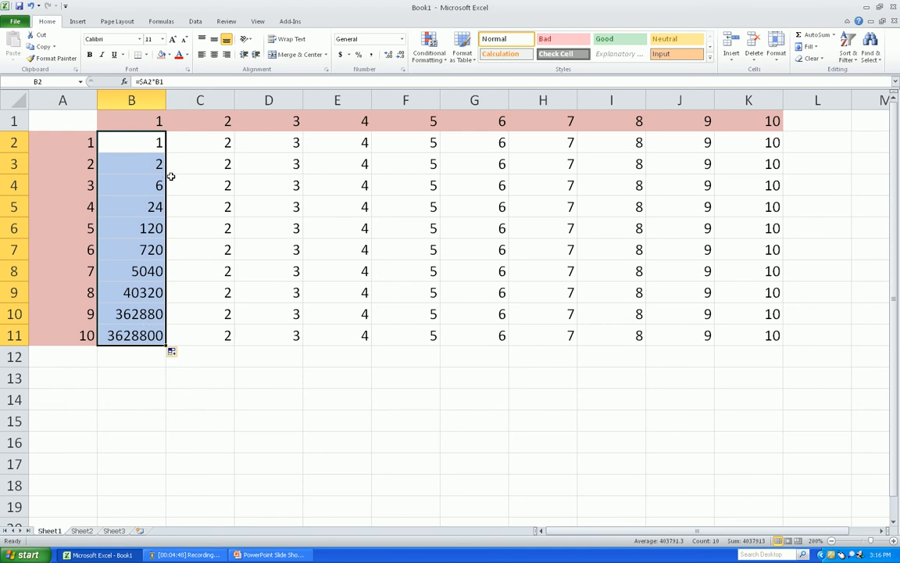
{"action": "left_click", "coordinate": [156, 143]}
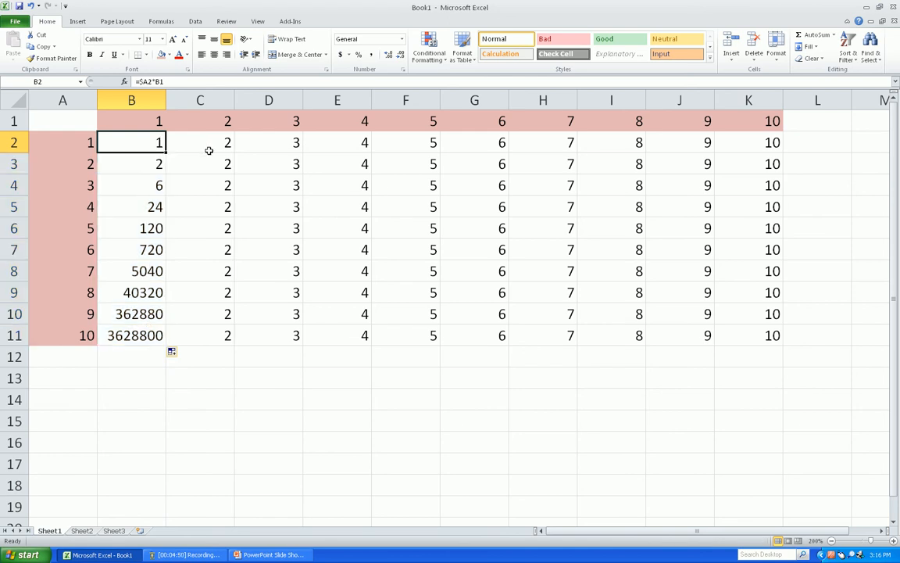
{"action": "left_click", "coordinate": [159, 121]}
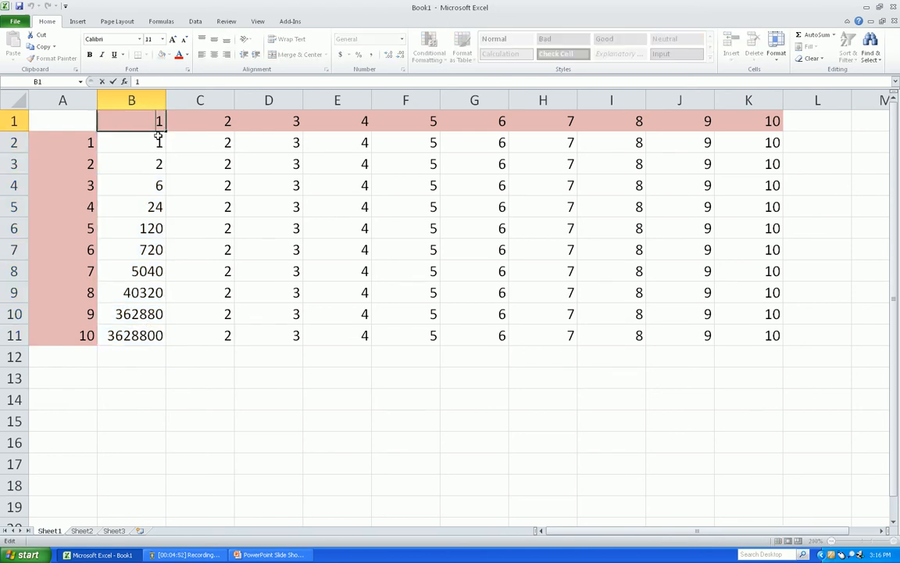
Lock the row of the column-header reference in B2 so the formula reads =$A2*B$1
{"action": "left_click", "coordinate": [156, 140]}
{"action": "left_click", "coordinate": [181, 83]}
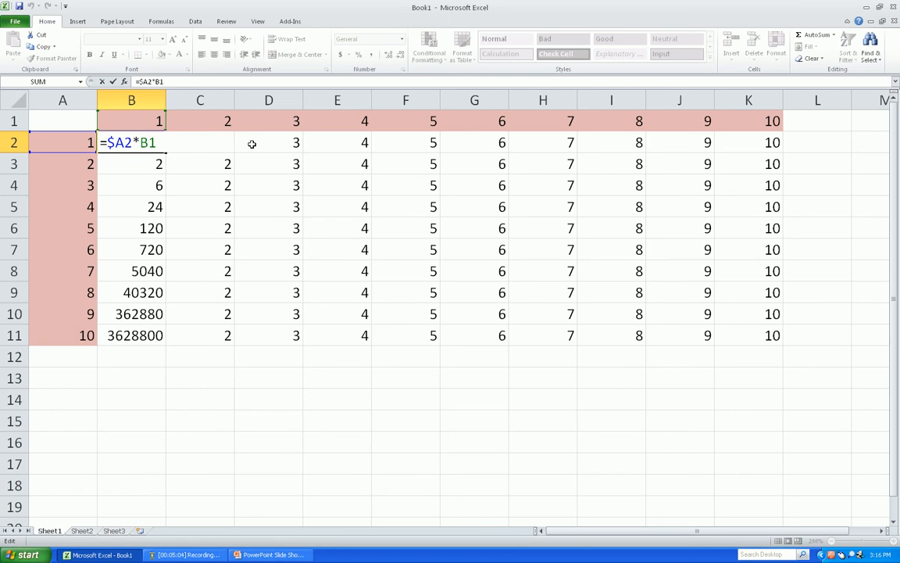
{"action": "type", "text": "$"}
{"action": "key", "text": "Return"}
{"action": "key", "text": "Up"}
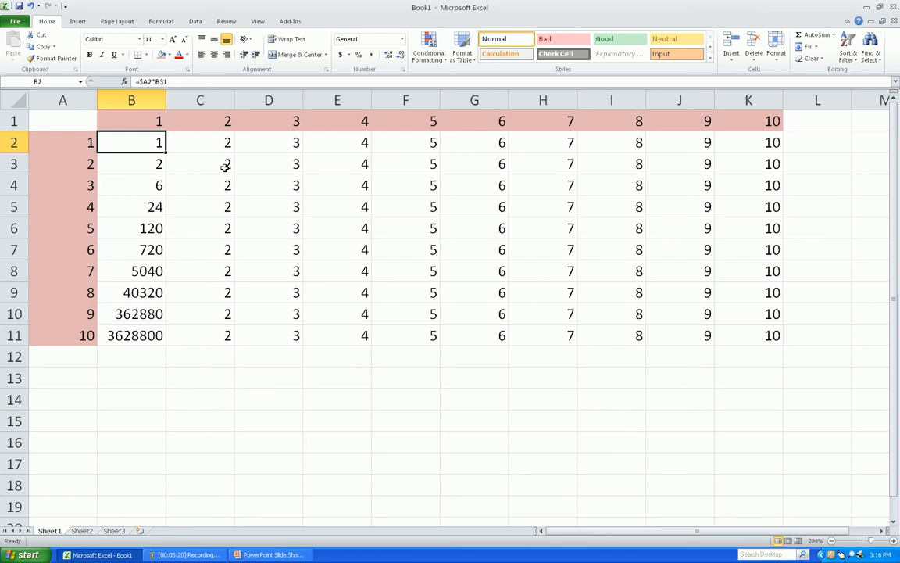
Fill the mixed-reference formula from B2 down to B11, and review the sheet's formulas in formula view
{"action": "left_click_drag", "start_coordinate": [166, 153], "coordinate": [166, 342]}
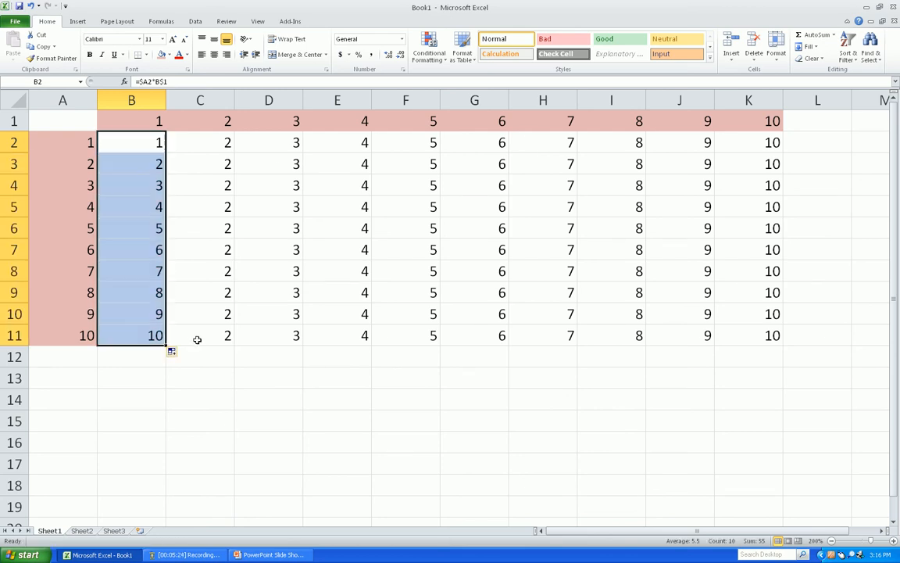
{"action": "left_click", "coordinate": [136, 138]}
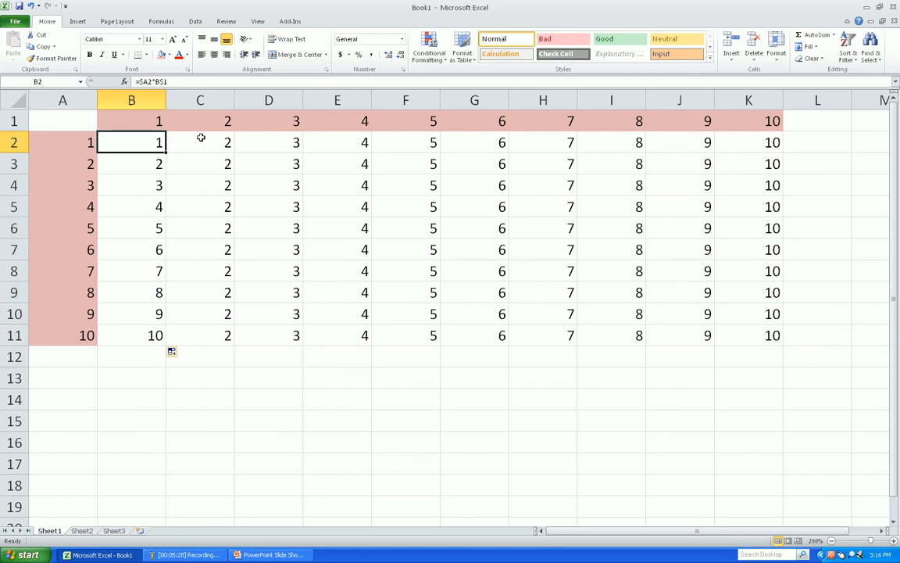
{"action": "key", "text": "ctrl+grave"}
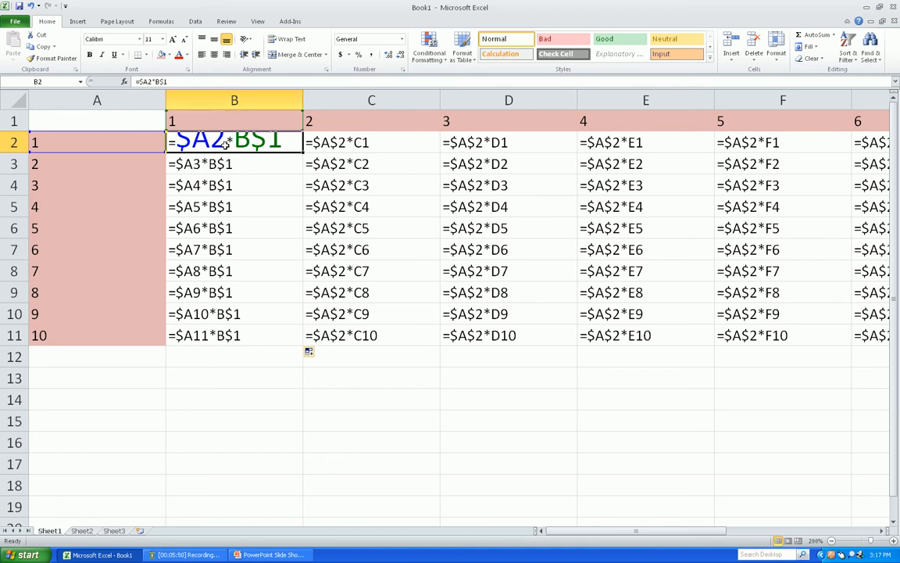
{"action": "key", "text": "Escape"}
{"action": "key", "text": "ctrl+grave"}
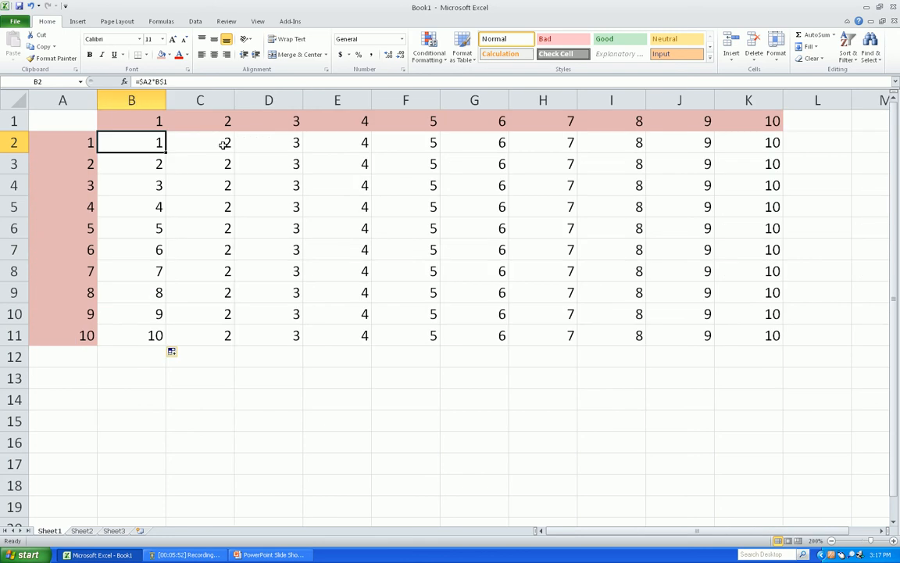
Fill the B2 formula across to K2 and down to row 11, and check the formula in G7 against B2
{"action": "left_click_drag", "start_coordinate": [166, 152], "coordinate": [774, 156]}
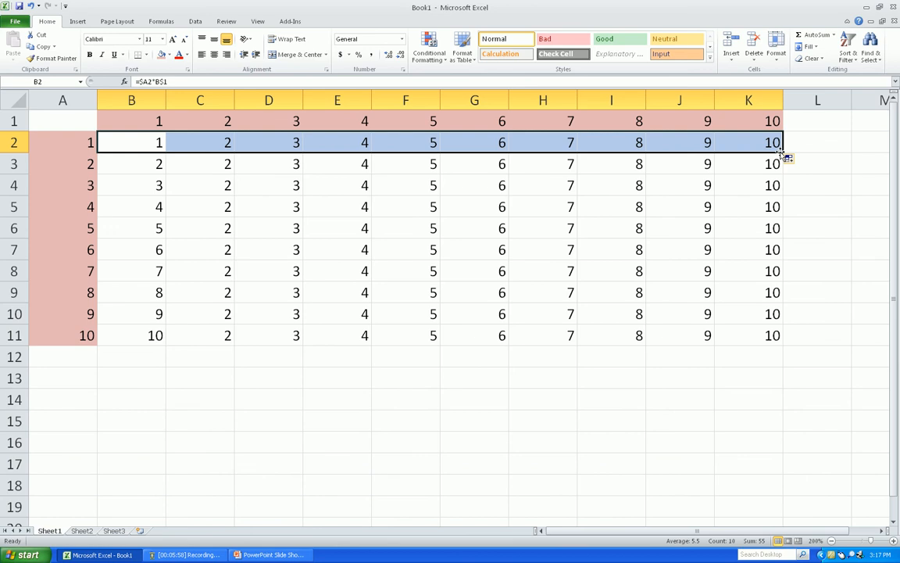
{"action": "left_click_drag", "start_coordinate": [783, 152], "coordinate": [786, 338]}
{"action": "left_click", "coordinate": [480, 250]}
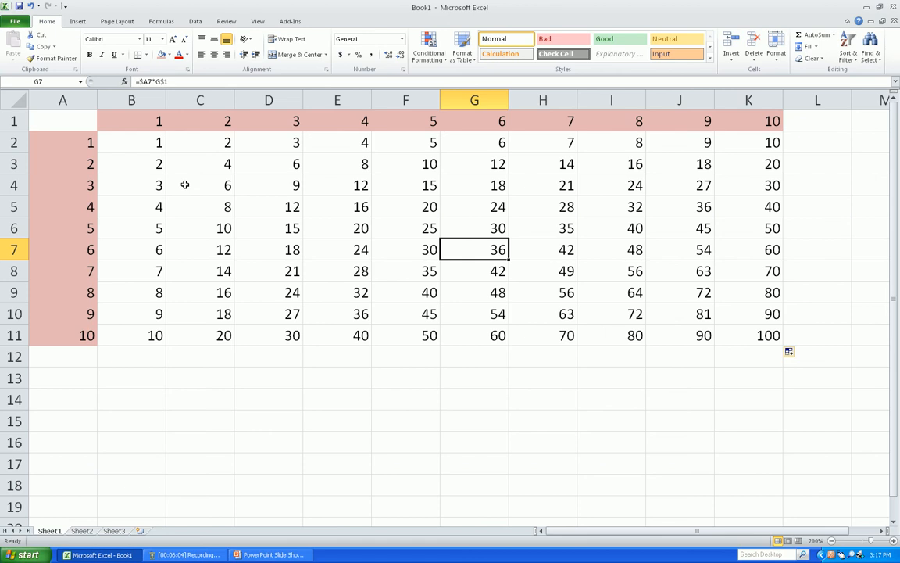
{"action": "left_click", "coordinate": [149, 138]}
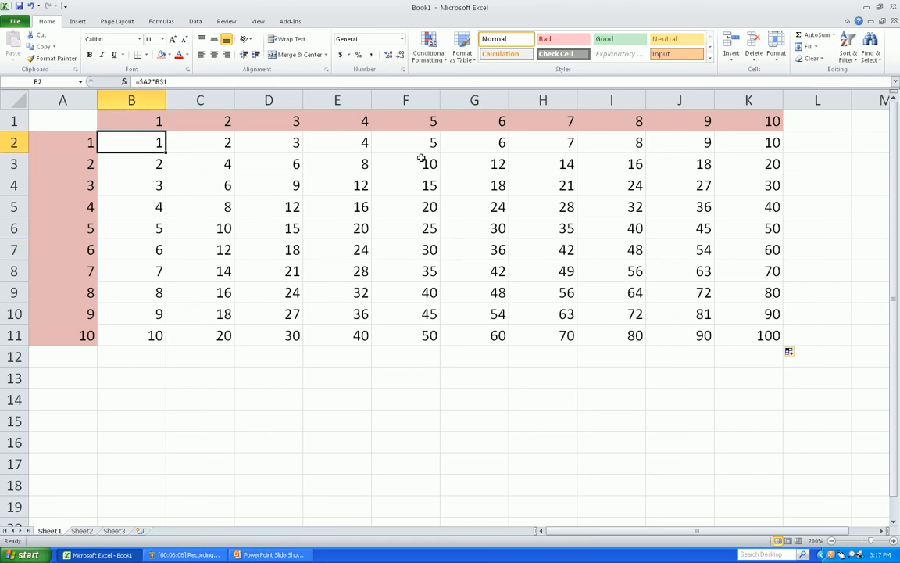